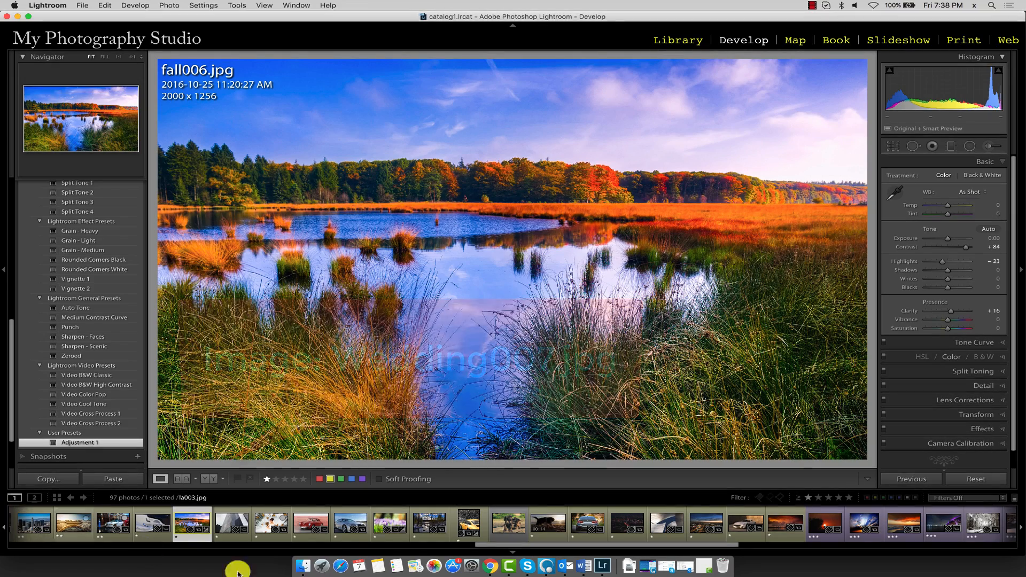
# Step: Open the photo wedding007.jpg from the filmstrip for developing and expand the Tone Curve settings
pyautogui.click(454, 544)
pyautogui.click(581, 523)
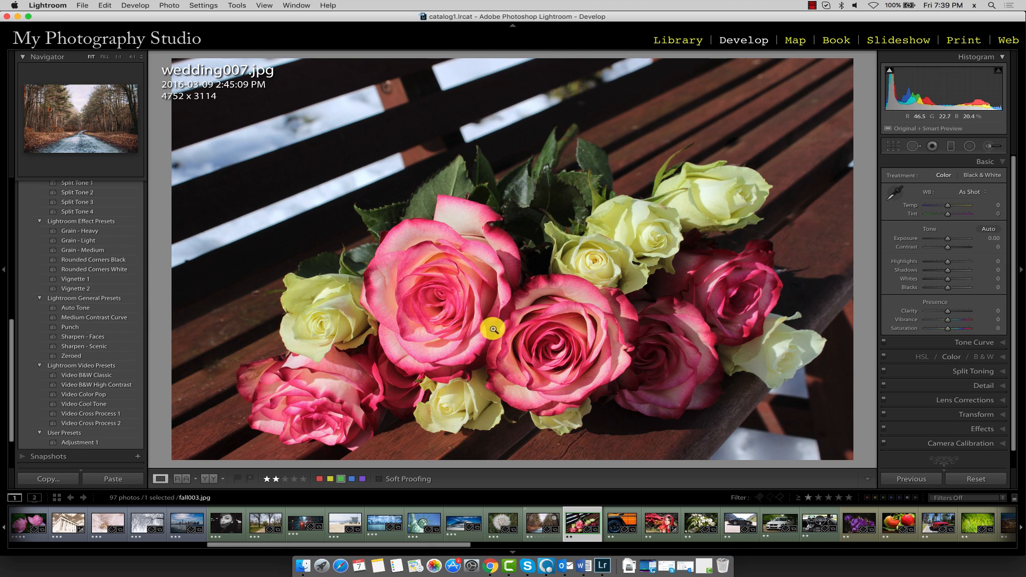
pyautogui.click(996, 345)
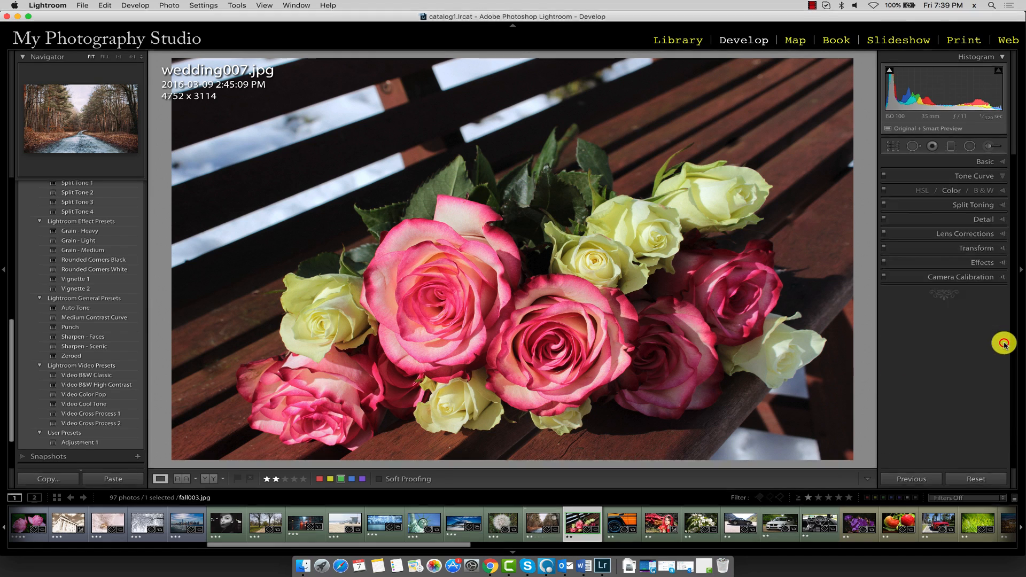
pyautogui.click(996, 296)
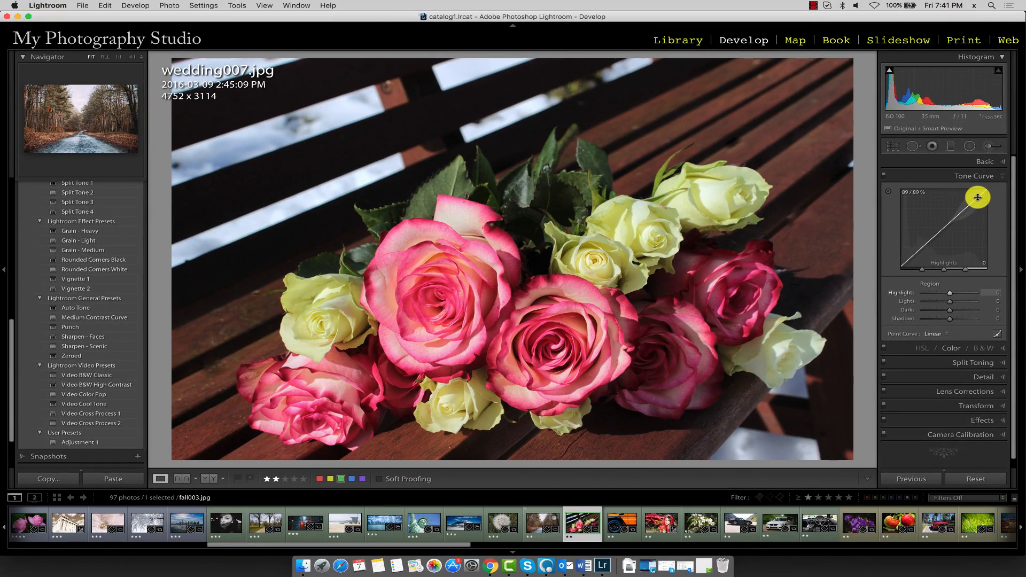
# Step: Shape the tone curve directly on the graph, raising Highlights to +48 and lowering Shadows to -87
pyautogui.click(973, 203)
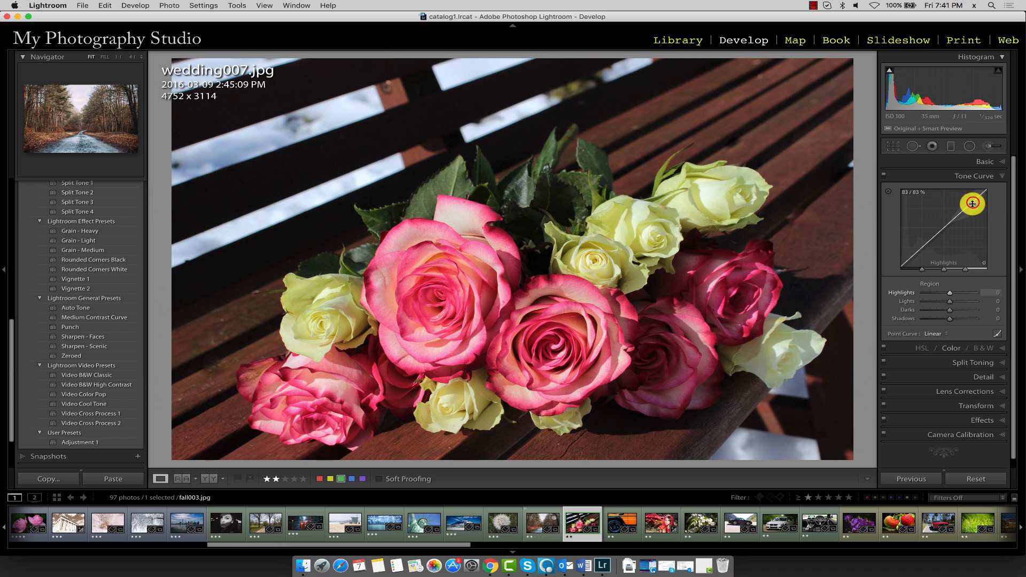
pyautogui.moveTo(969, 211); pyautogui.dragTo(974, 195)
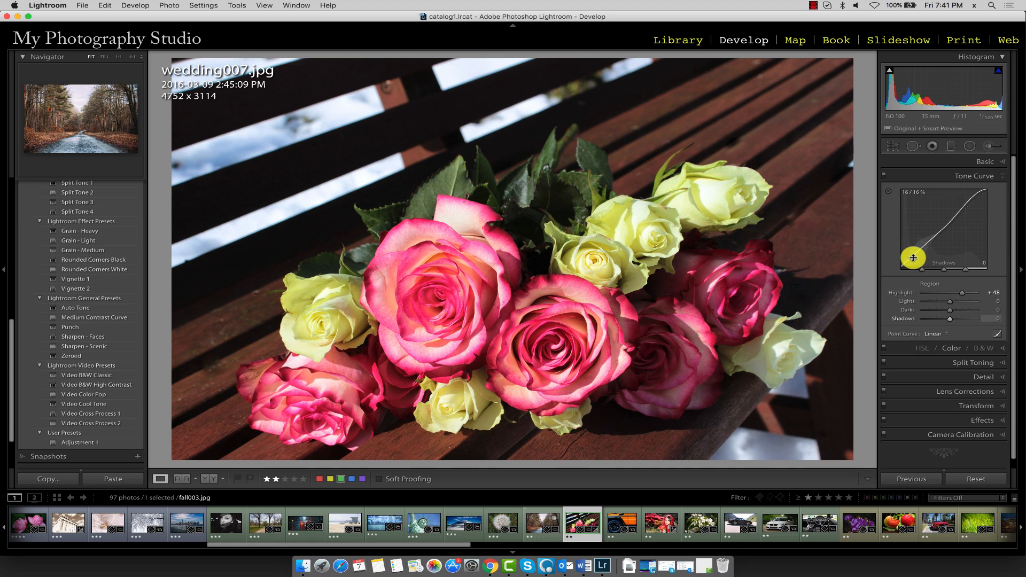
pyautogui.moveTo(915, 256); pyautogui.dragTo(915, 286)
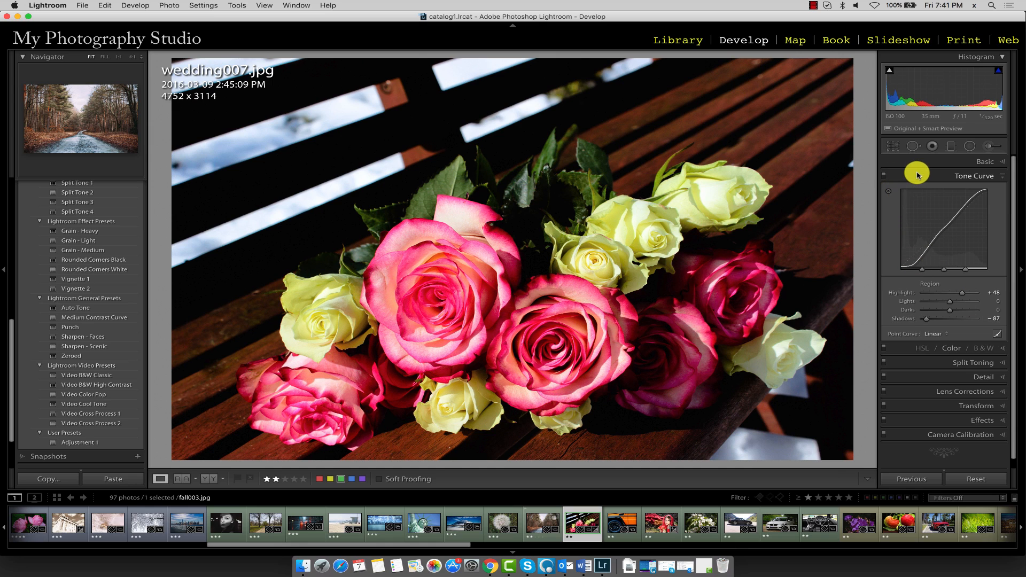
# Step: Compare the photo with and without the tone curve by repeatedly switching its adjustments off and on, leaving them on
pyautogui.click(885, 176)
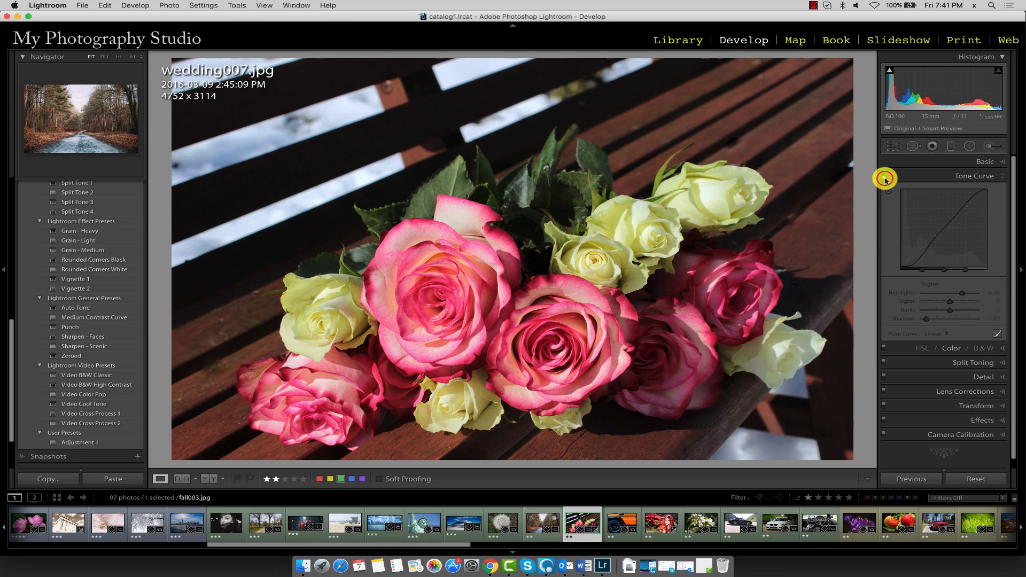
pyautogui.click(884, 178)
pyautogui.click(884, 178)
pyautogui.click(884, 178)
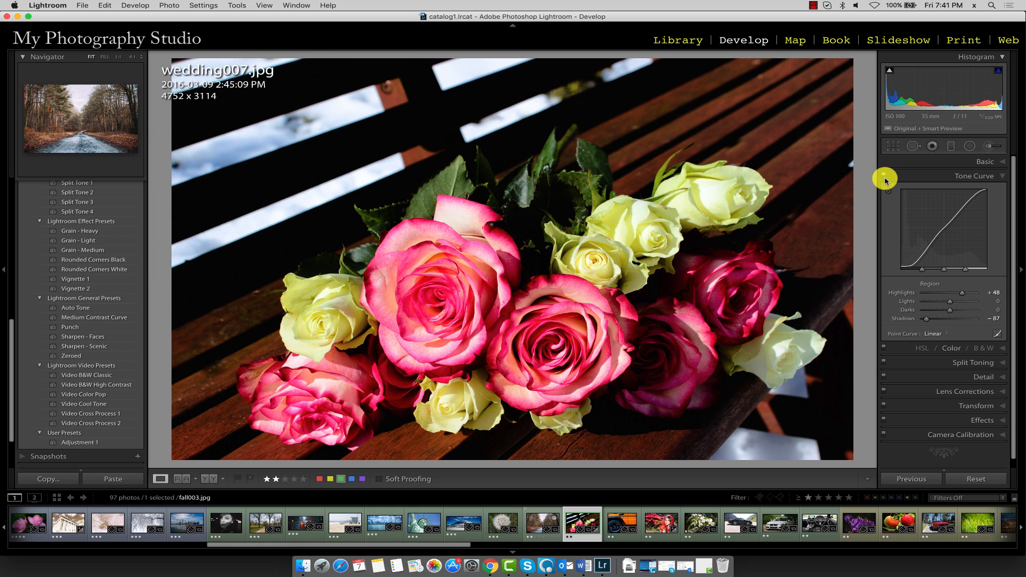
pyautogui.click(885, 178)
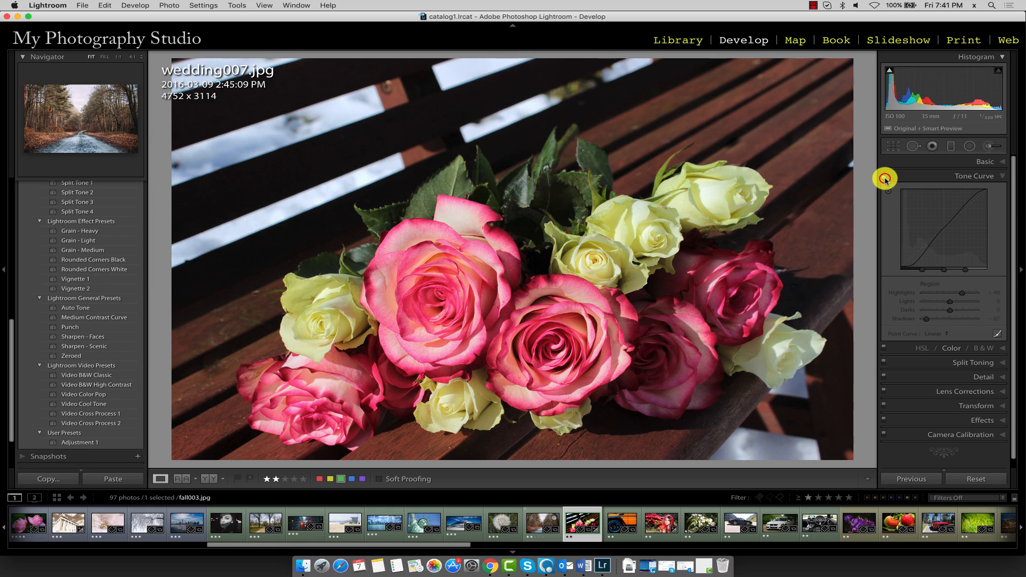
pyautogui.click(884, 178)
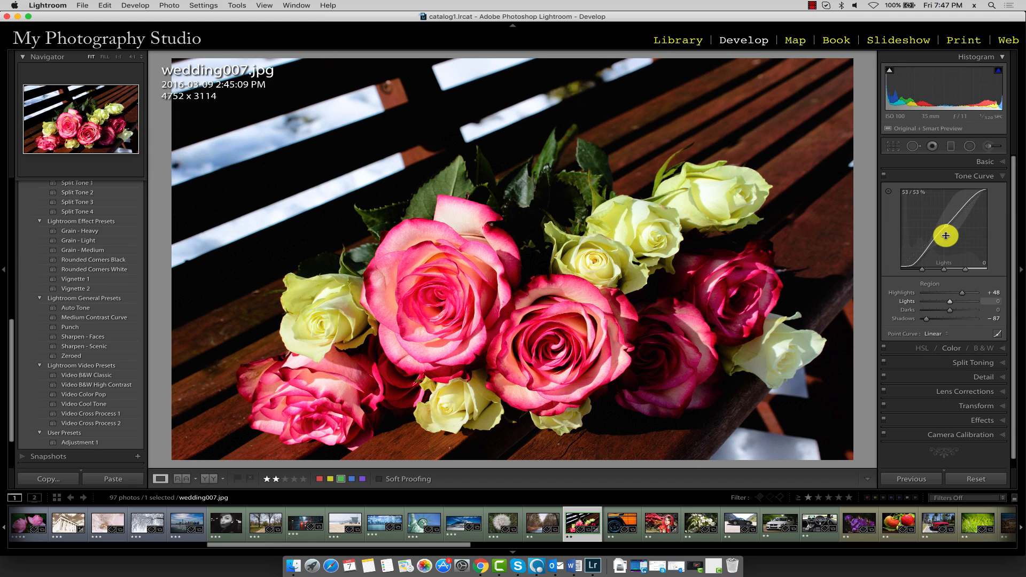
# Step: Set the tone curve's Lights to -2 and move the shadow and midtone region split points closer together
pyautogui.moveTo(945, 234)
pyautogui.mouseDown()
pyautogui.moveTo(945, 218)
pyautogui.moveTo(946, 237)
pyautogui.moveTo(947, 227)
pyautogui.mouseUp()
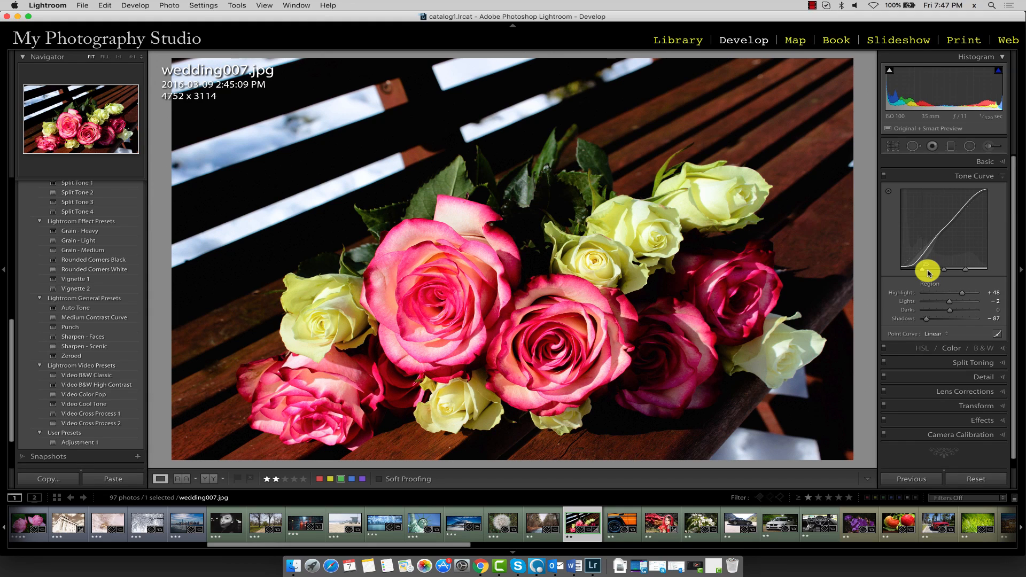
pyautogui.moveTo(928, 272); pyautogui.dragTo(953, 273)
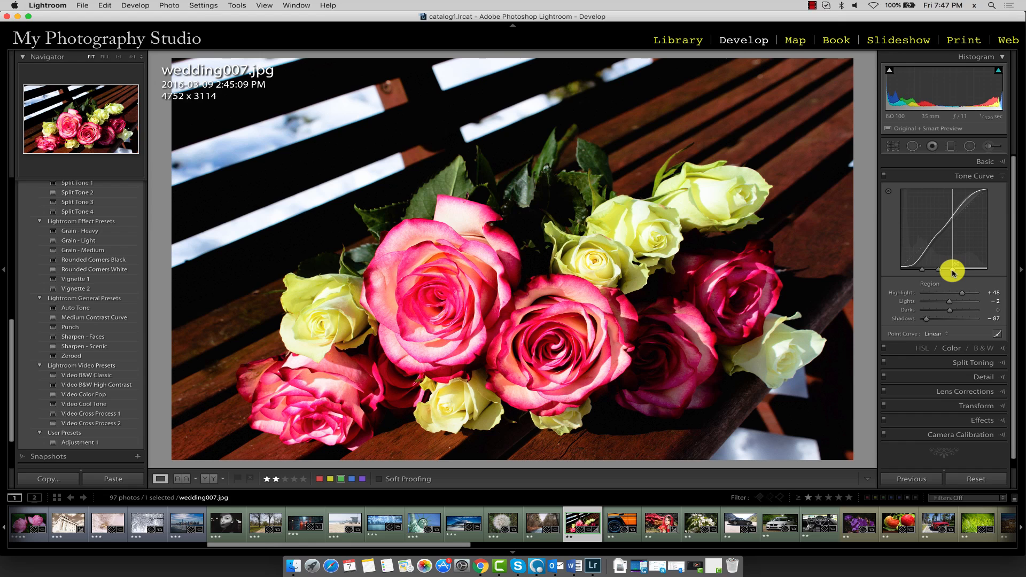
pyautogui.moveTo(922, 270)
pyautogui.mouseDown()
pyautogui.moveTo(978, 268)
pyautogui.moveTo(964, 269)
pyautogui.mouseUp()
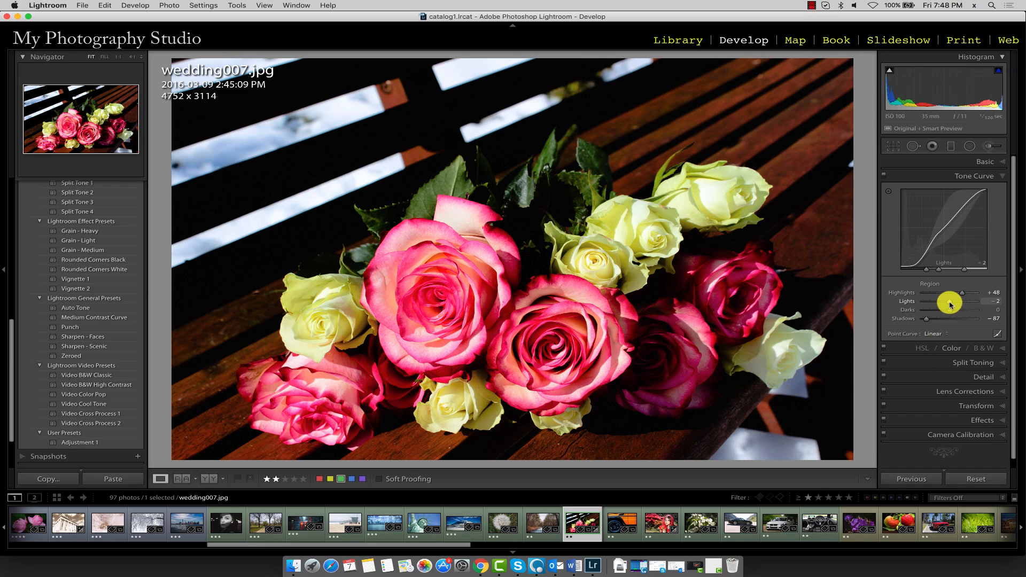
# Step: Set the tone curve's Highlights to +30, Lights to +20 and Darks to -14, fine-tuning Lights on the large pink rose with the targeted adjustment tool
pyautogui.moveTo(949, 301)
pyautogui.mouseDown()
pyautogui.moveTo(966, 304)
pyautogui.moveTo(937, 312)
pyautogui.moveTo(949, 311)
pyautogui.mouseUp()
pyautogui.moveTo(958, 302); pyautogui.dragTo(957, 293)
pyautogui.moveTo(948, 311); pyautogui.dragTo(946, 311)
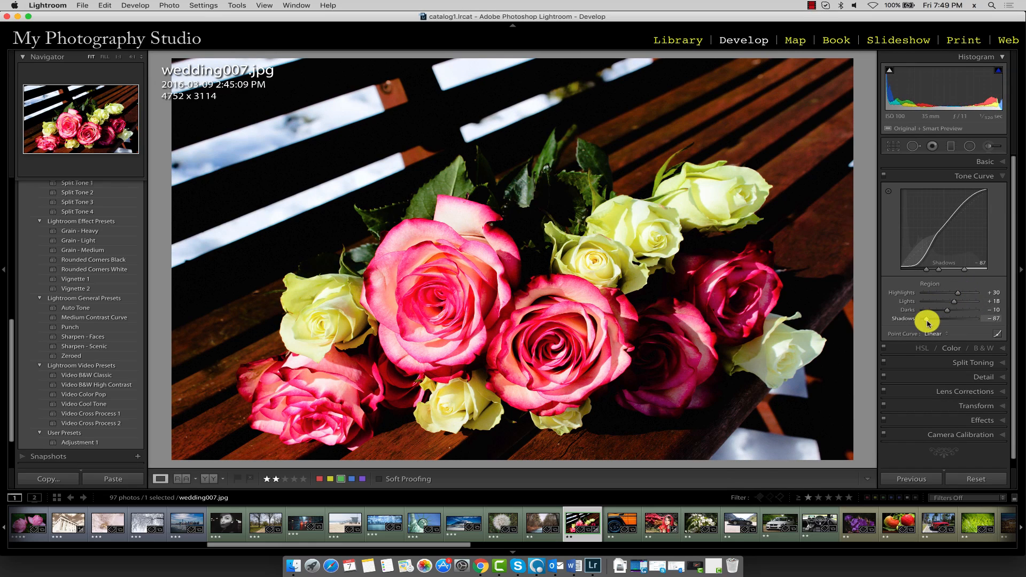
pyautogui.moveTo(955, 303); pyautogui.dragTo(951, 302)
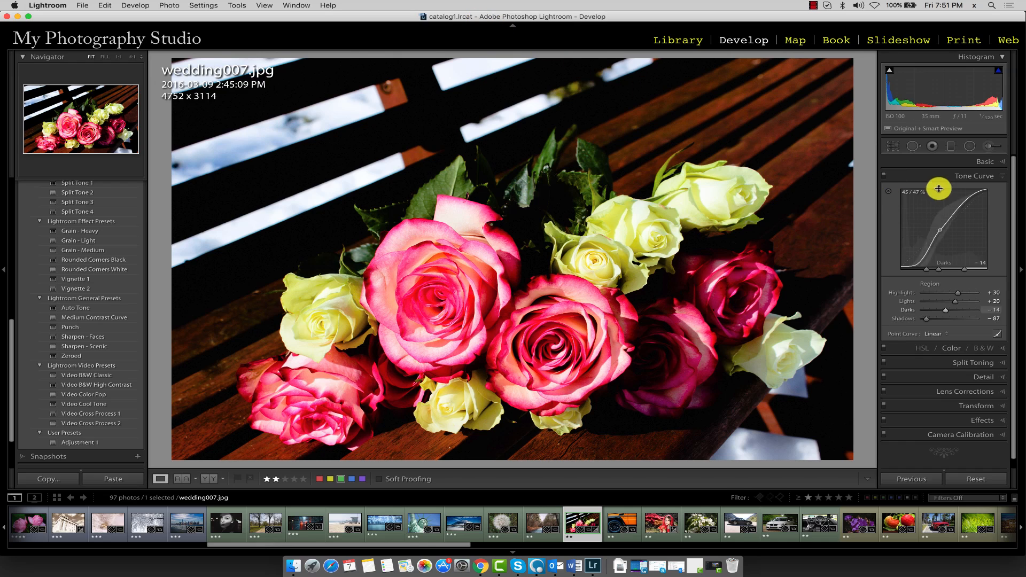
pyautogui.click(889, 196)
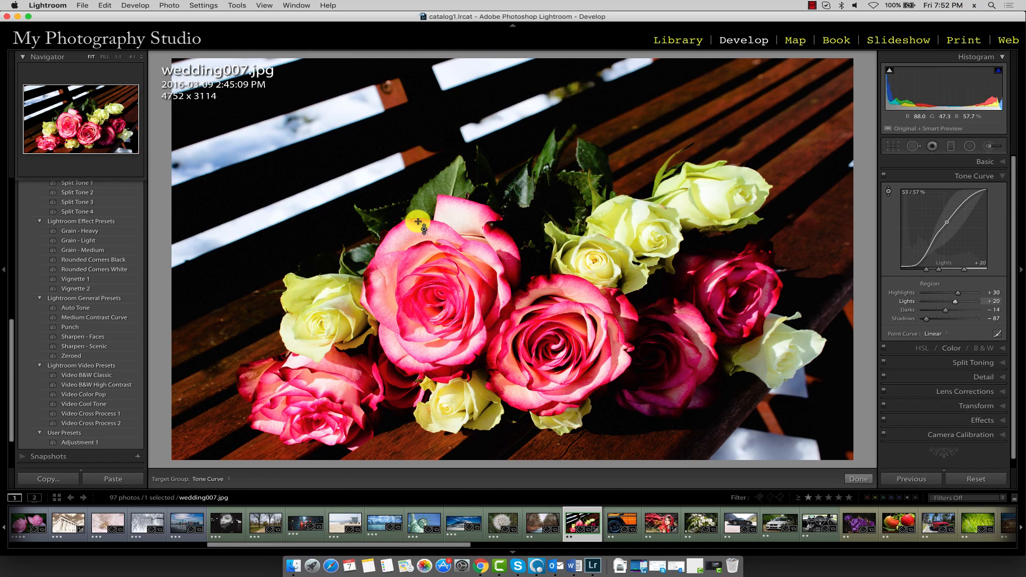
pyautogui.moveTo(418, 222)
pyautogui.mouseDown()
pyautogui.moveTo(418, 184)
pyautogui.moveTo(418, 284)
pyautogui.moveTo(418, 225)
pyautogui.mouseUp()
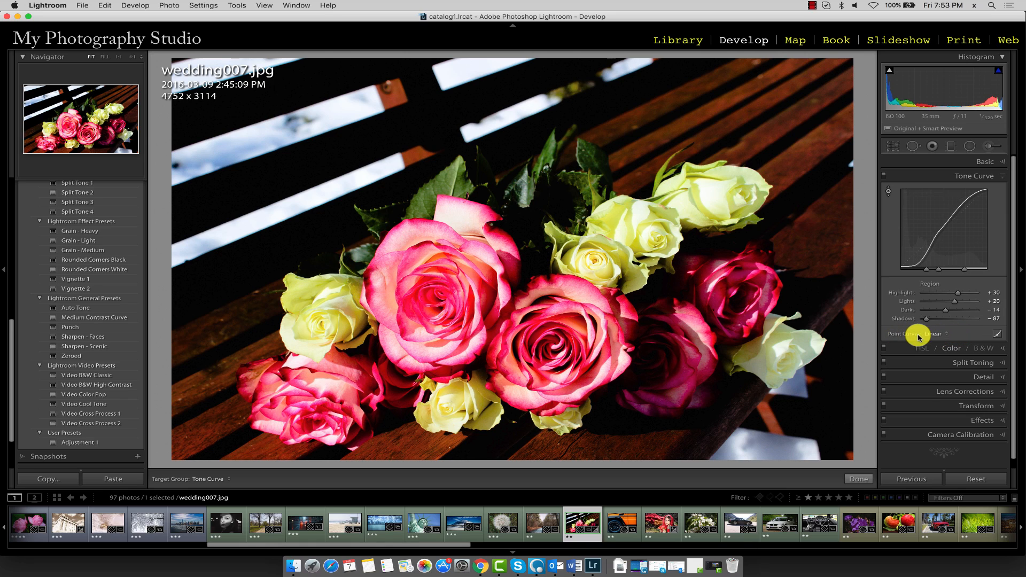
# Step: Try the Medium Contrast and Strong Contrast point curve presets and go back to Medium Contrast
pyautogui.click(934, 333)
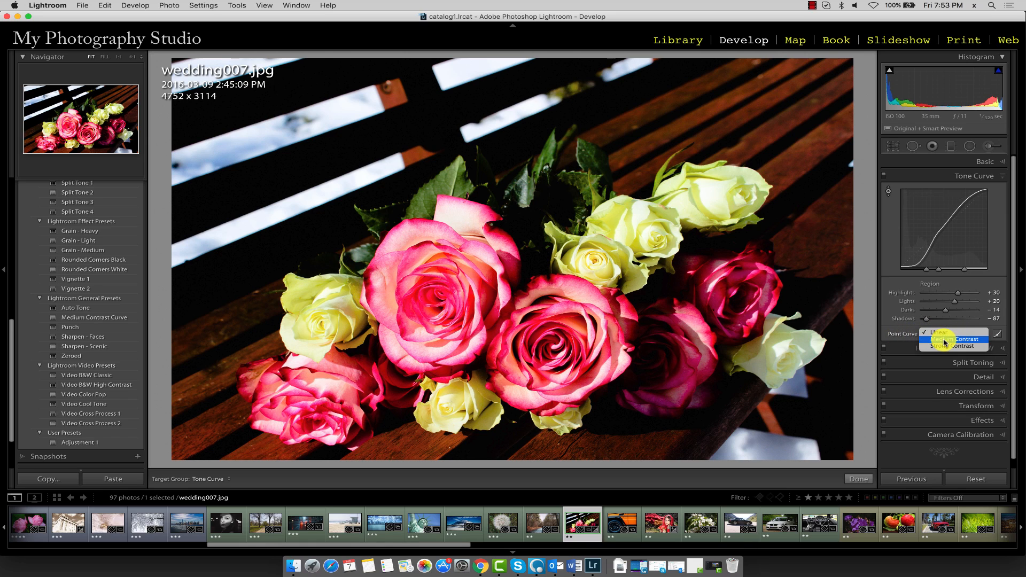
pyautogui.click(944, 340)
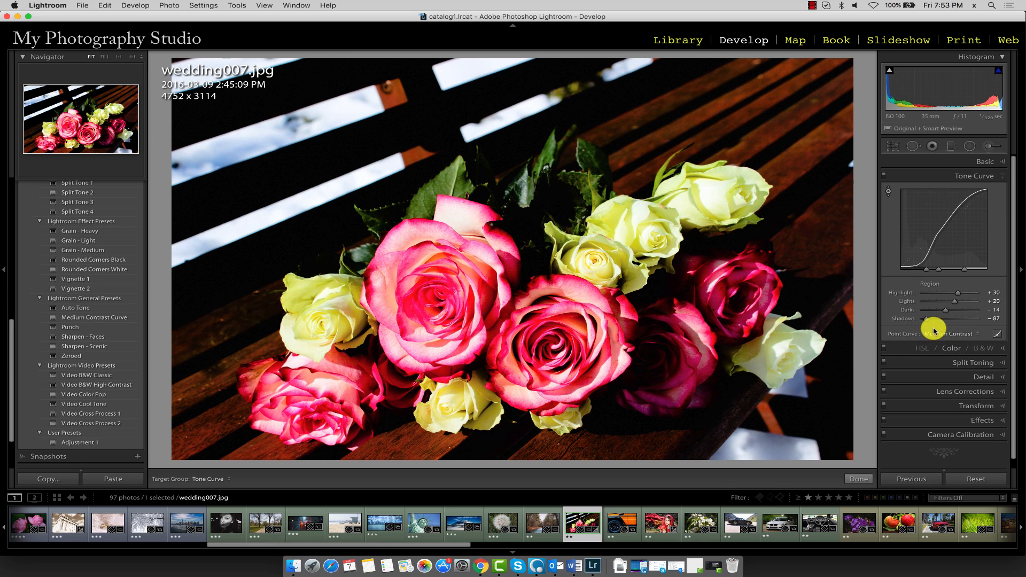
pyautogui.click(934, 333)
pyautogui.click(939, 341)
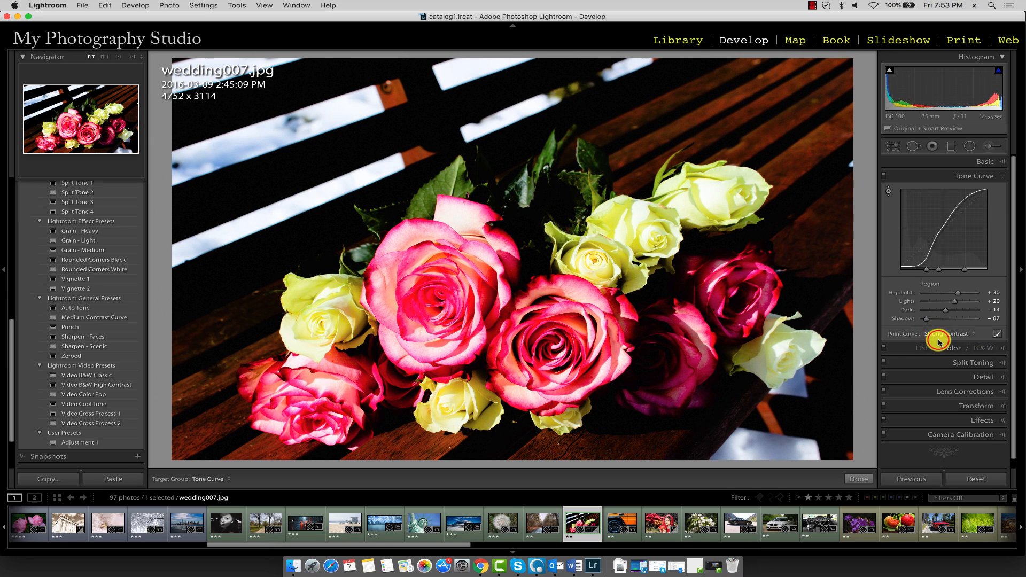
pyautogui.click(937, 334)
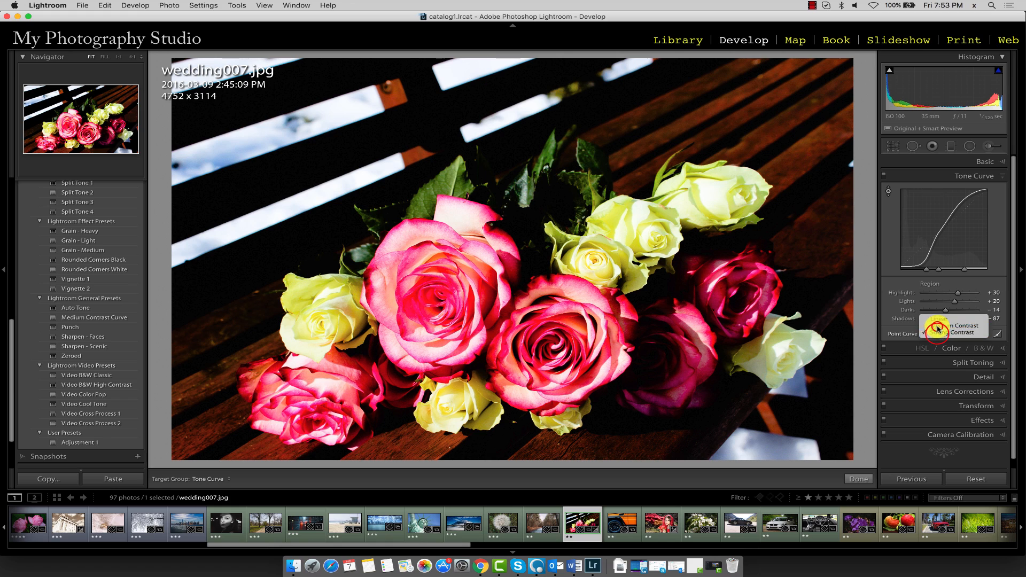
pyautogui.click(937, 326)
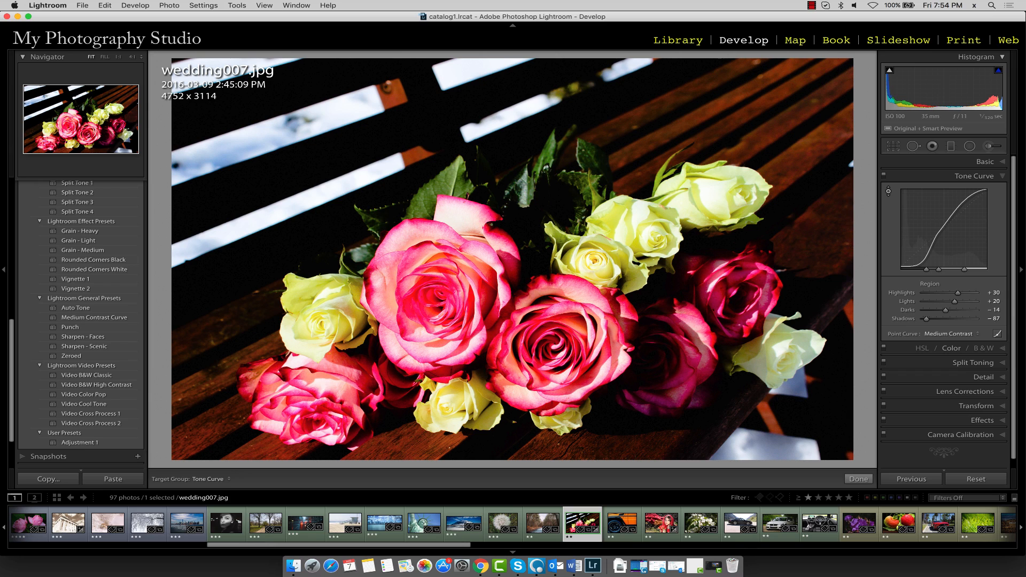
# Step: Switch the tone curve to point curve editing and flatten the RGB curve
pyautogui.click(997, 334)
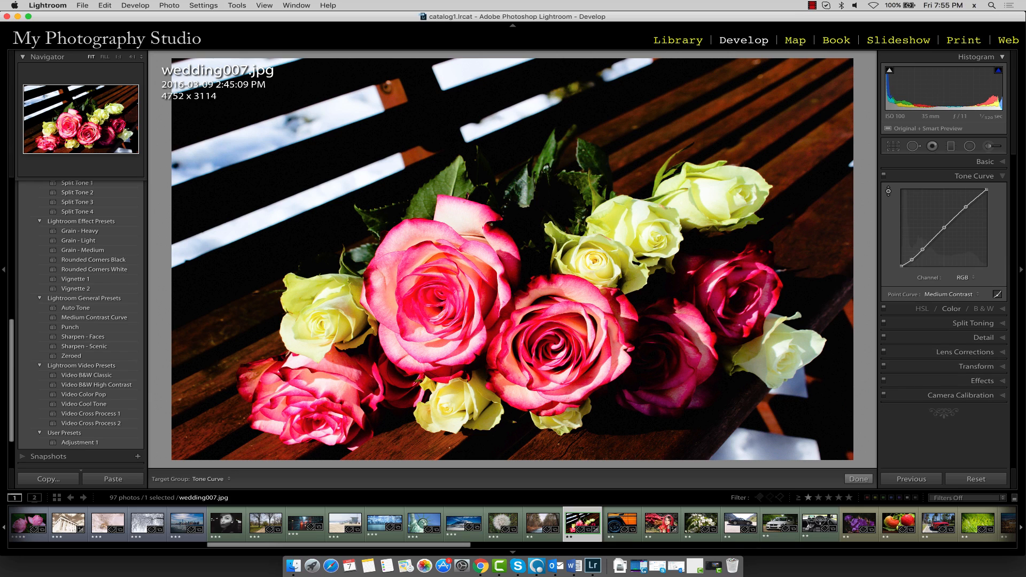
pyautogui.rightClick(958, 222)
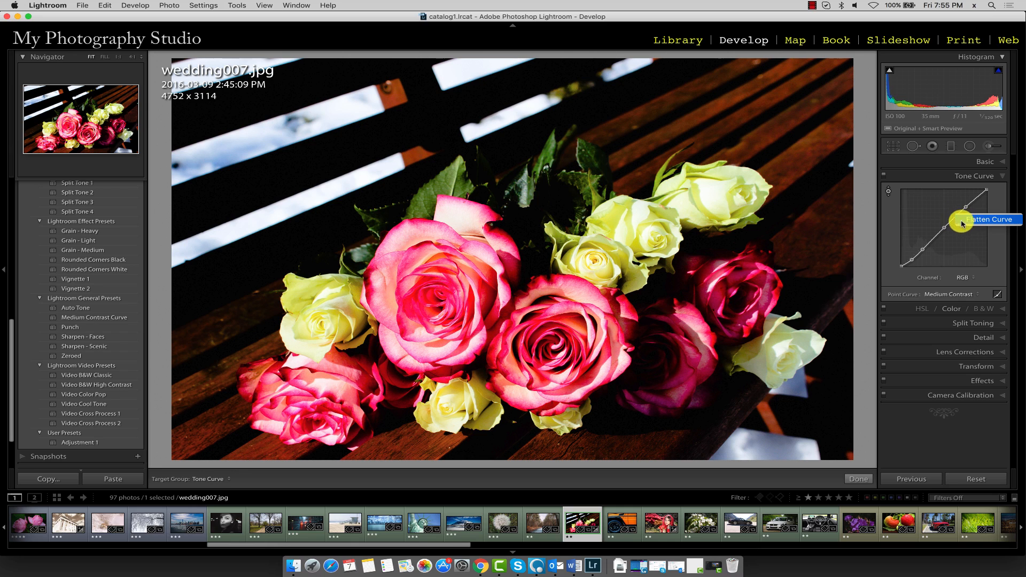
pyautogui.click(962, 221)
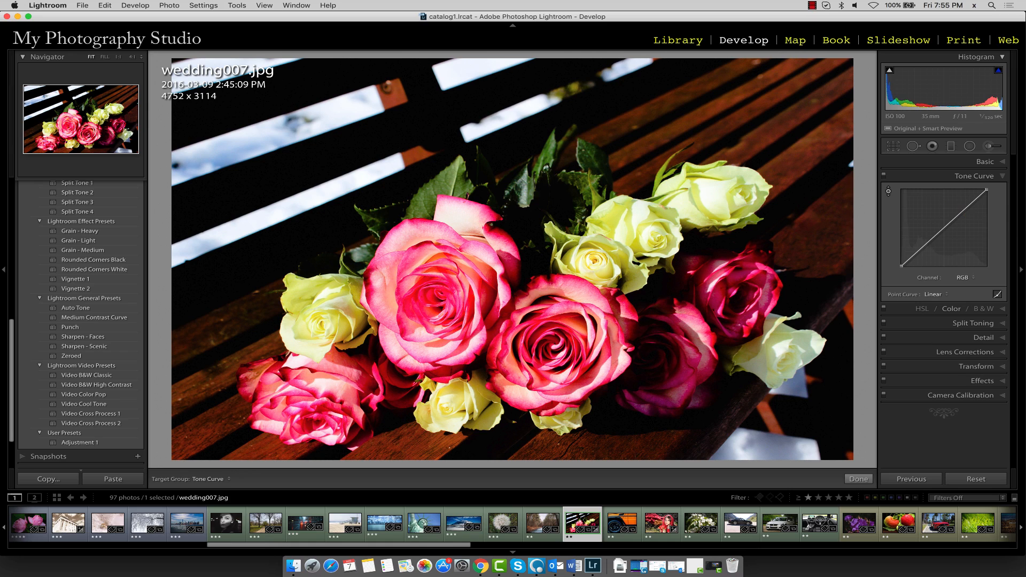
# Step: In the Red channel, add a midtone point, test it above the diagonal, and leave the curve bowed below the diagonal
pyautogui.click(965, 284)
pyautogui.click(965, 295)
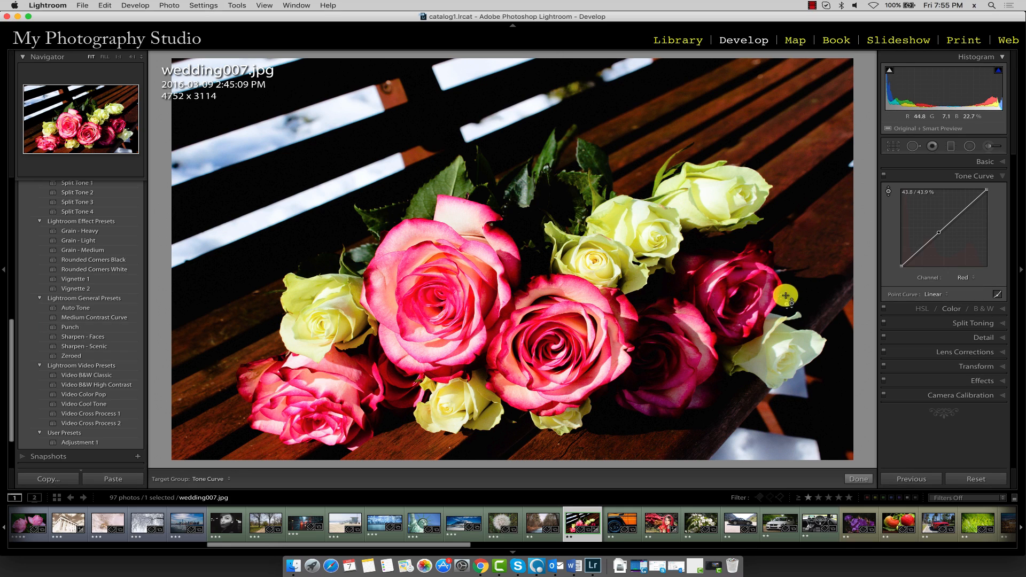
pyautogui.click(963, 212)
pyautogui.moveTo(963, 212); pyautogui.dragTo(955, 207)
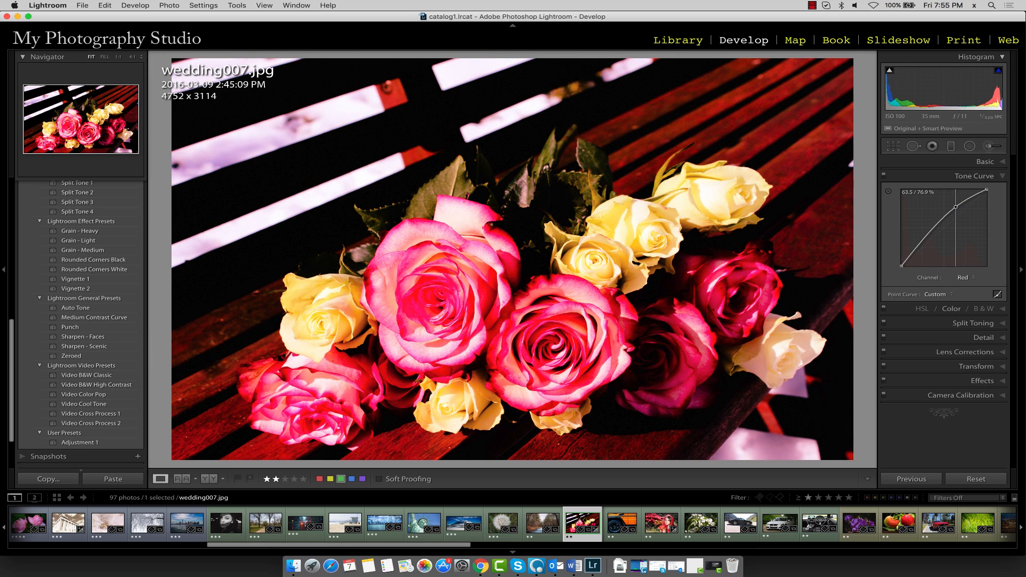
pyautogui.moveTo(956, 207); pyautogui.dragTo(961, 221)
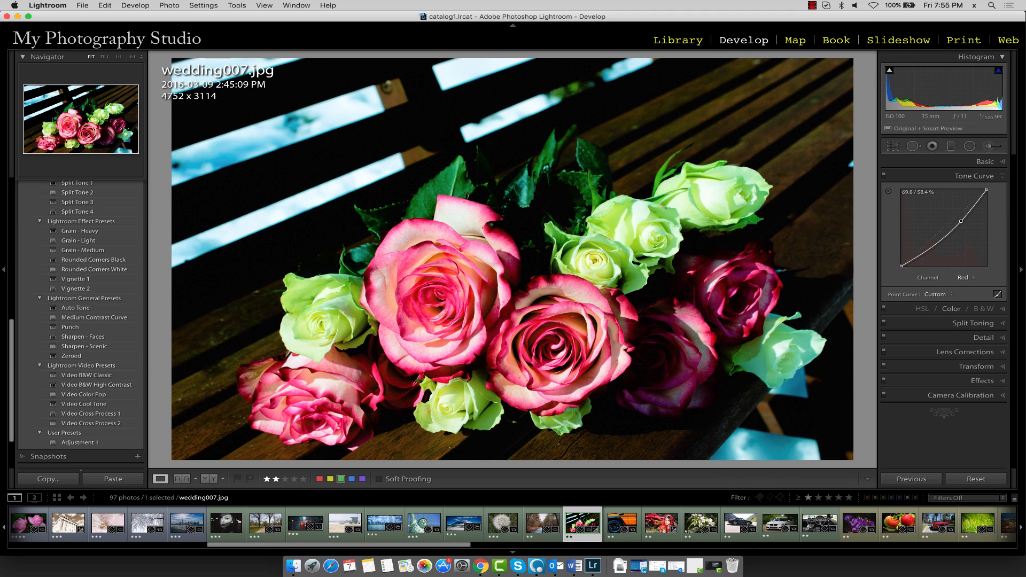
pyautogui.moveTo(961, 220); pyautogui.dragTo(957, 222)
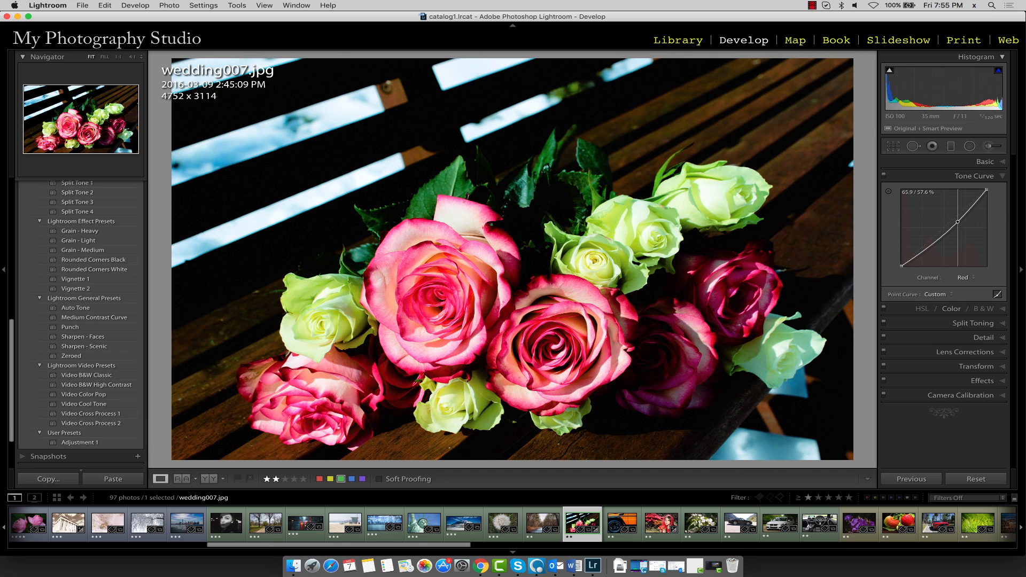
pyautogui.moveTo(958, 221); pyautogui.dragTo(950, 232)
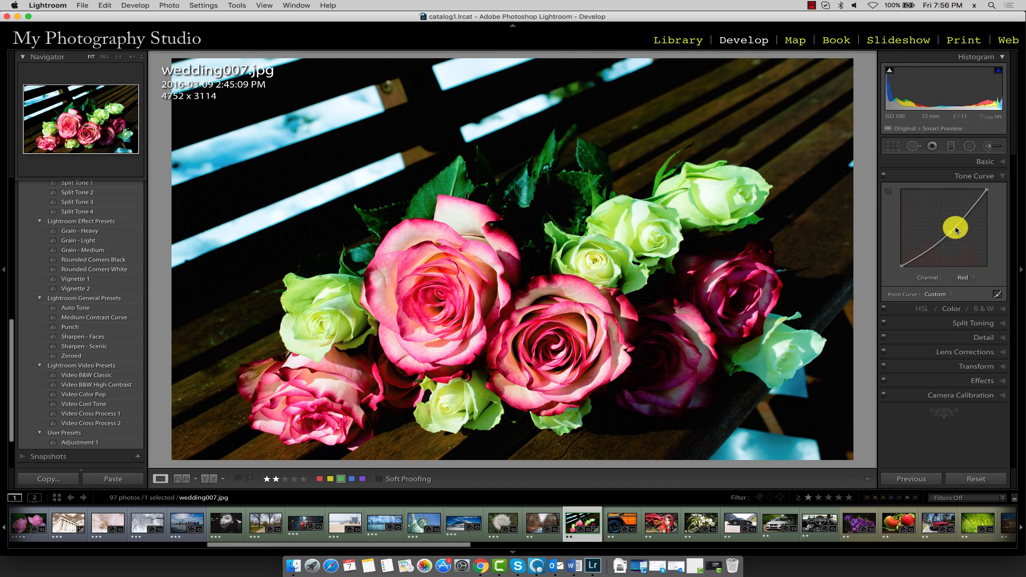
# Step: In the Green channel, raise the curve's midtone point and bring it back down close to the diagonal
pyautogui.click(963, 276)
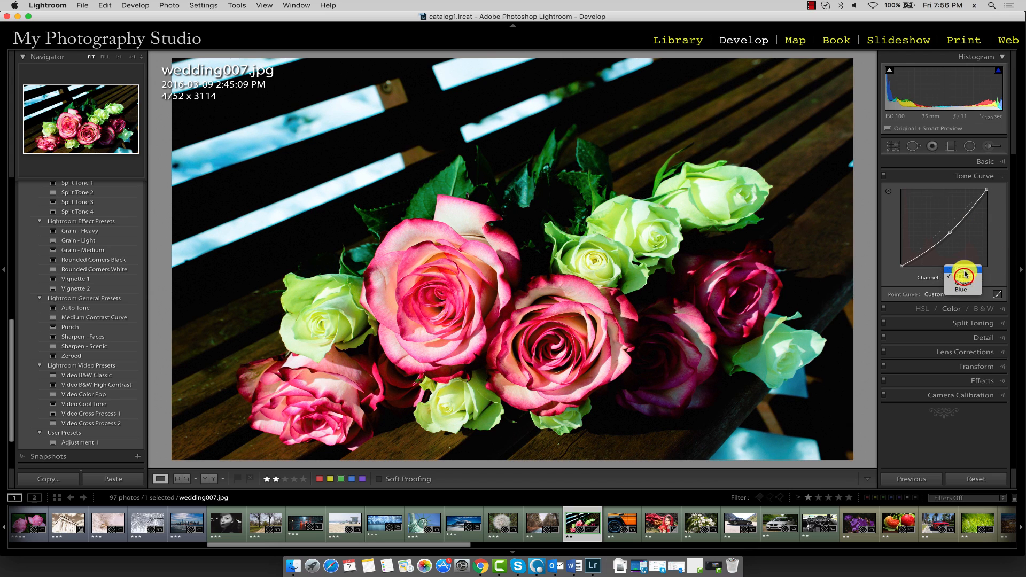
pyautogui.click(964, 283)
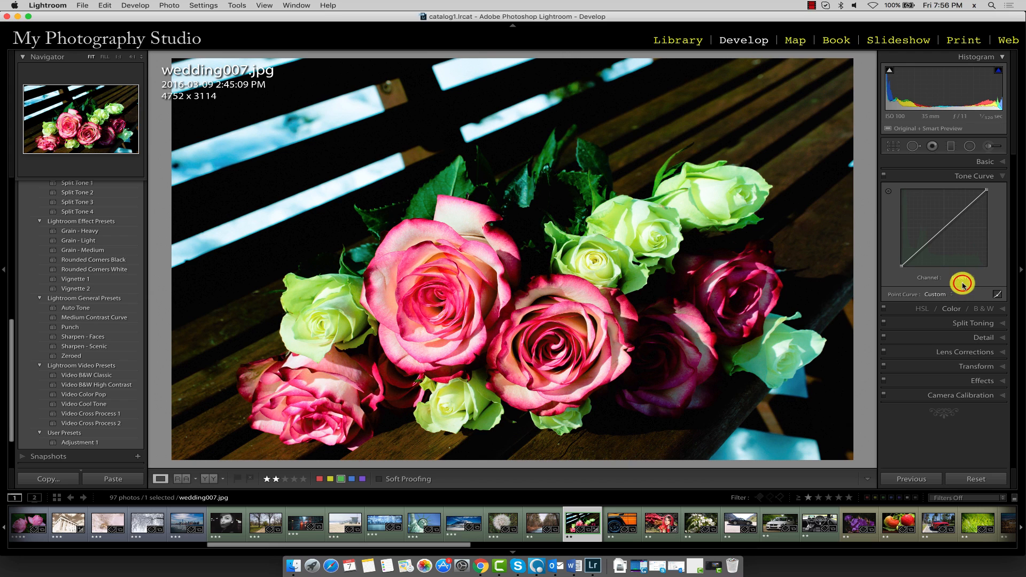
pyautogui.moveTo(950, 222); pyautogui.dragTo(951, 213)
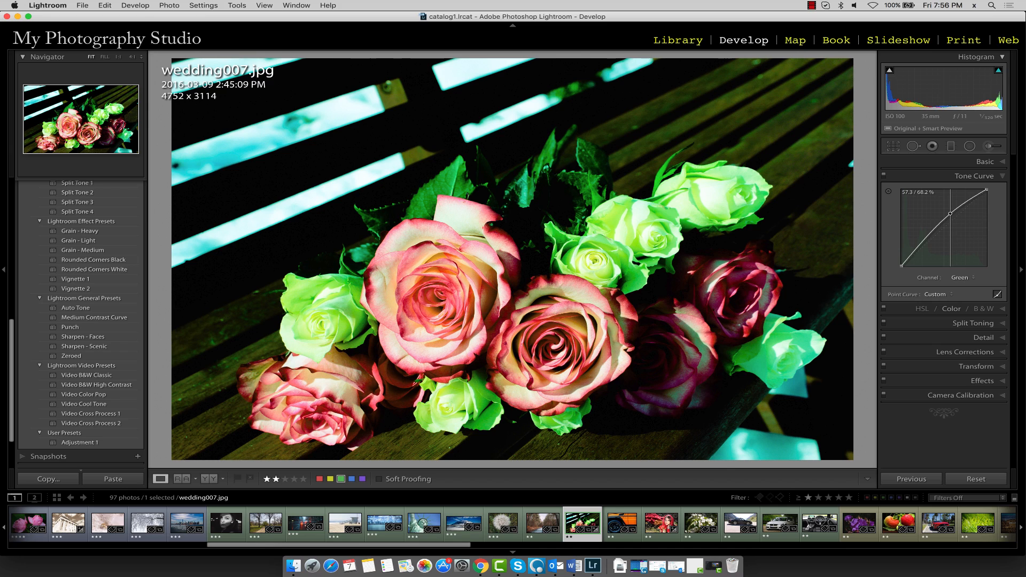
pyautogui.moveTo(950, 213)
pyautogui.mouseDown()
pyautogui.moveTo(948, 237)
pyautogui.moveTo(946, 227)
pyautogui.mouseUp()
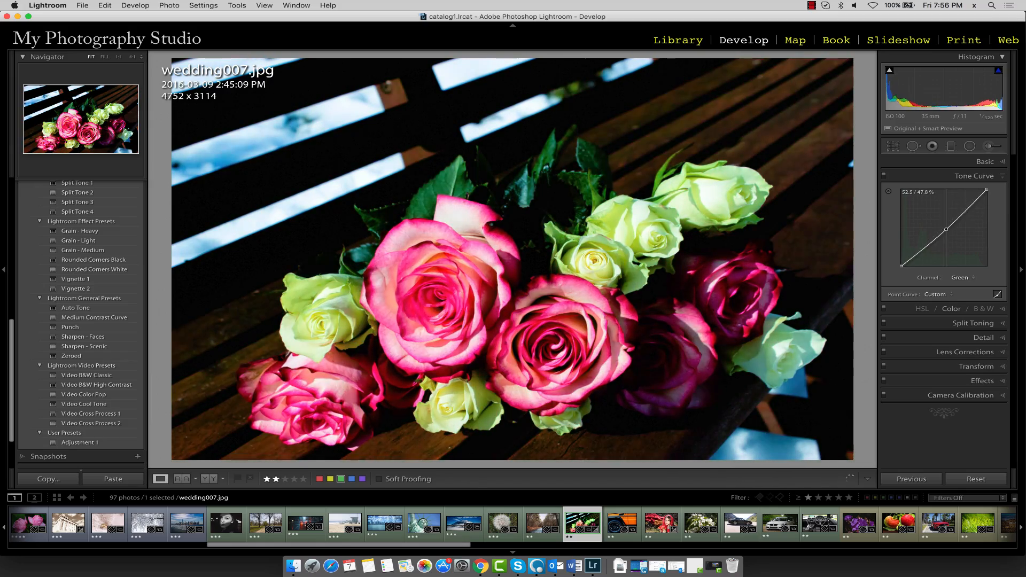
# Step: In the Blue channel, test a midtone point below the diagonal, return it close to the diagonal, and raise highlight and shadow points above it
pyautogui.click(961, 277)
pyautogui.click(963, 283)
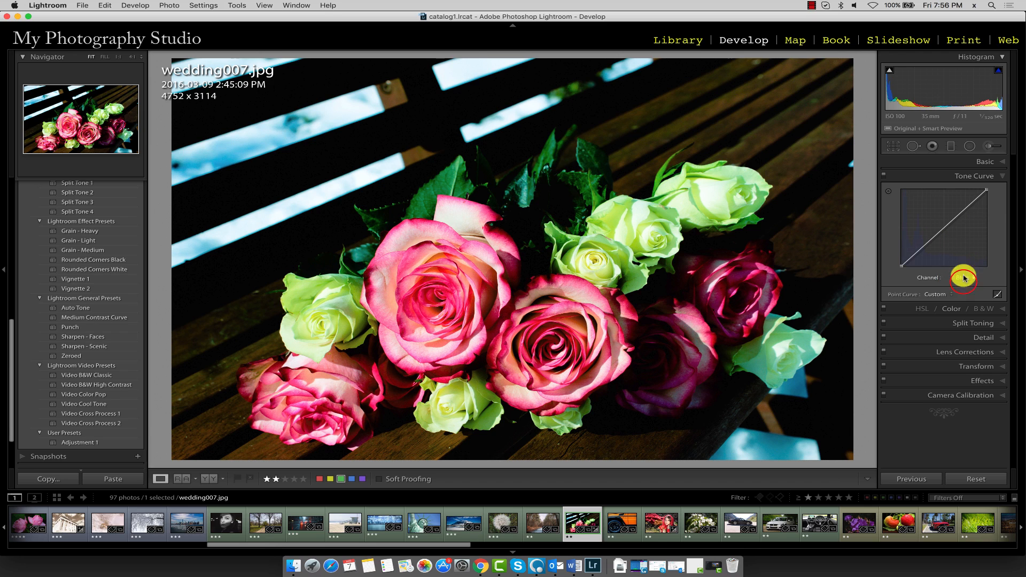
pyautogui.moveTo(966, 208); pyautogui.dragTo(956, 208)
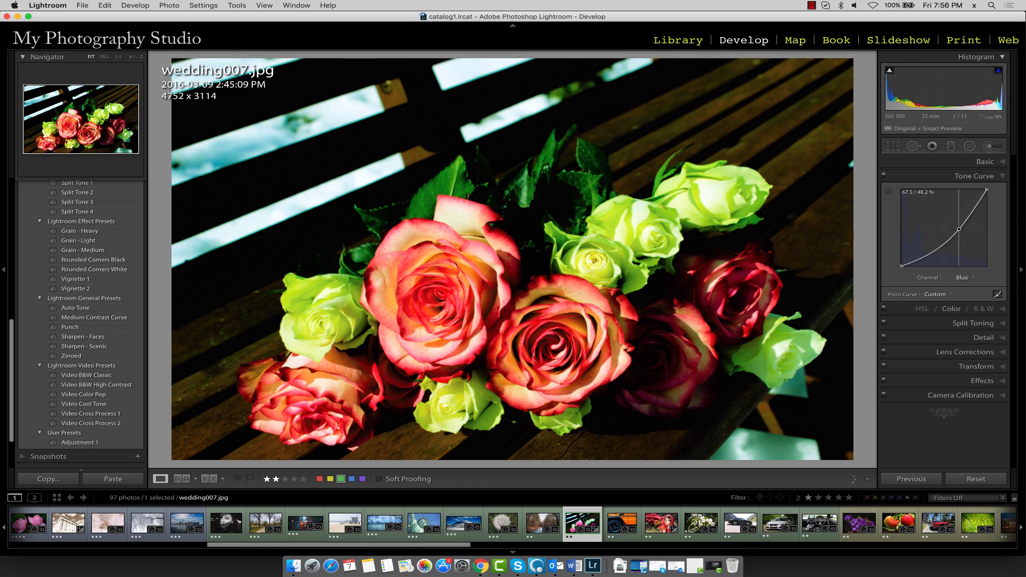
pyautogui.moveTo(959, 229); pyautogui.dragTo(963, 202)
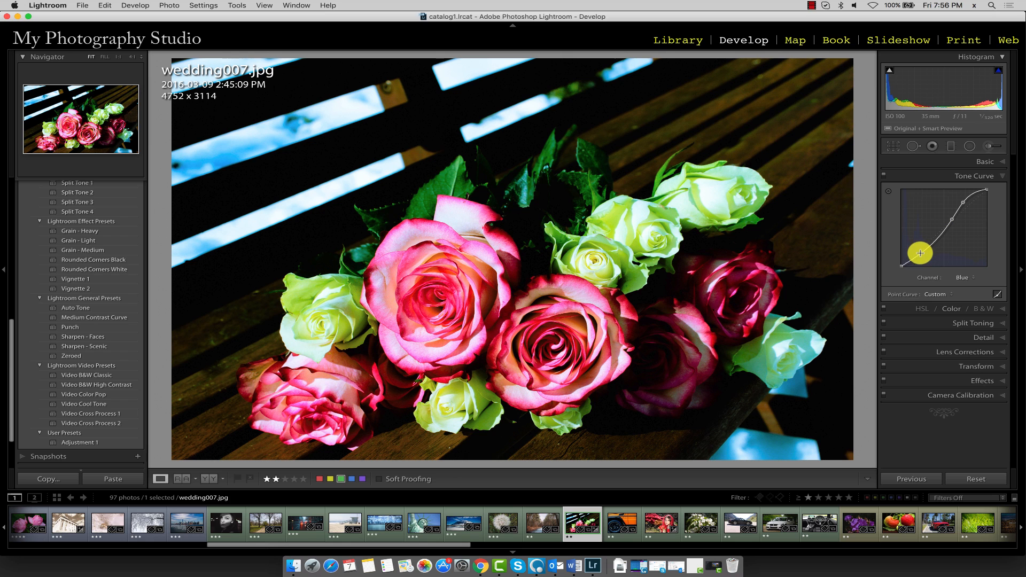
pyautogui.moveTo(920, 253); pyautogui.dragTo(912, 249)
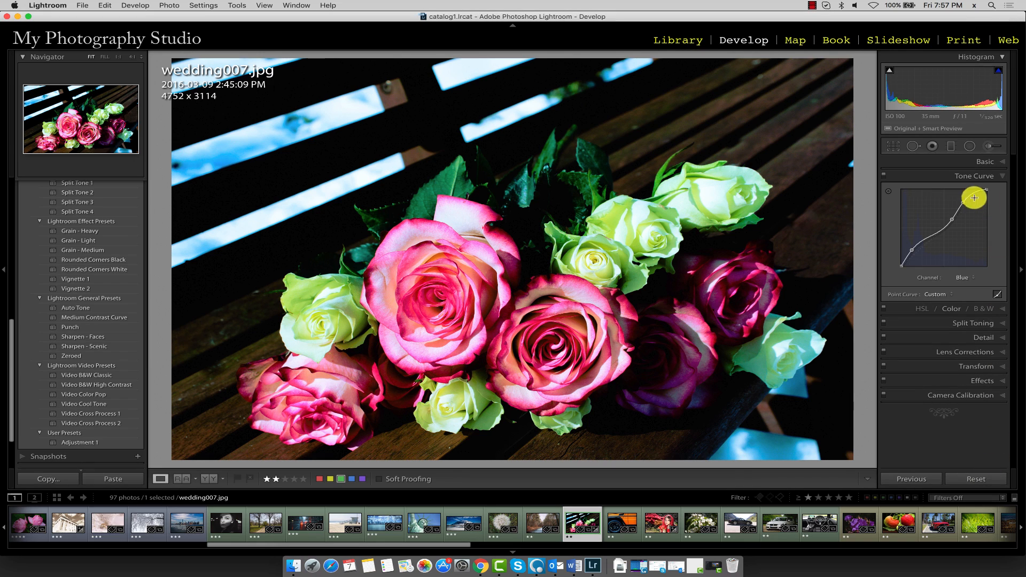
# Step: Reset all develop settings of the rose photo to view the original, and undo the reset
pyautogui.click(985, 484)
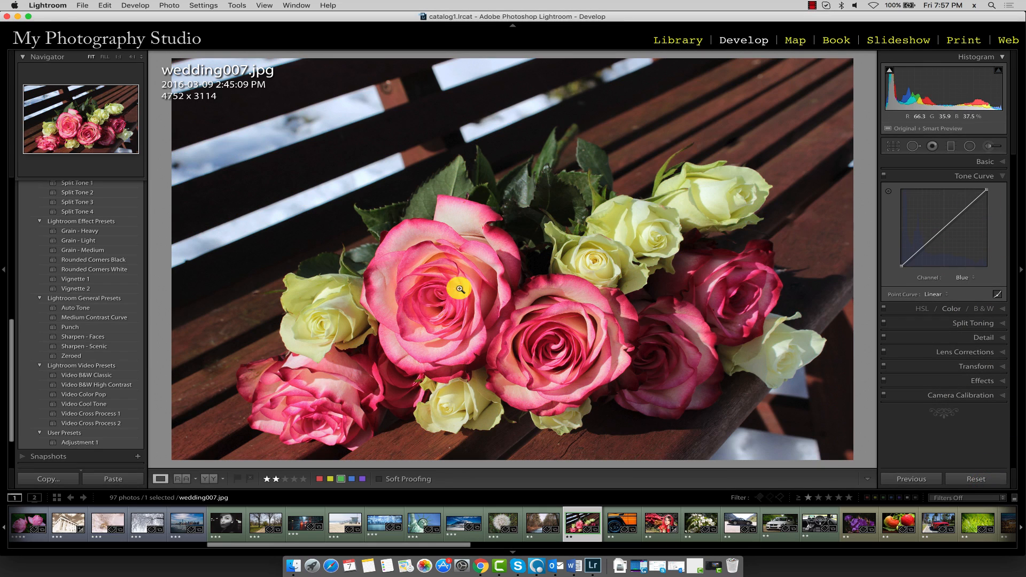
pyautogui.click(107, 6)
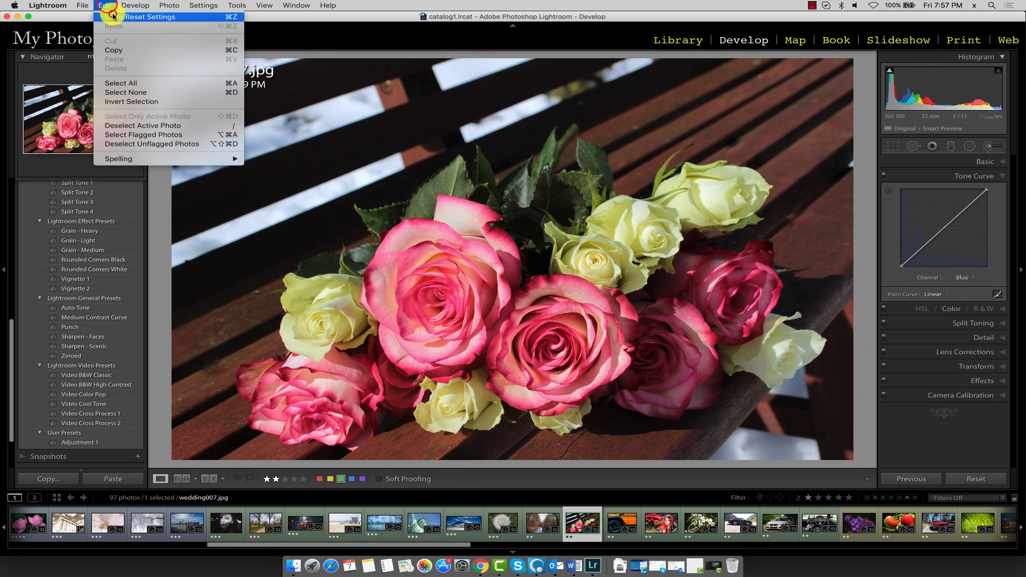
pyautogui.click(112, 17)
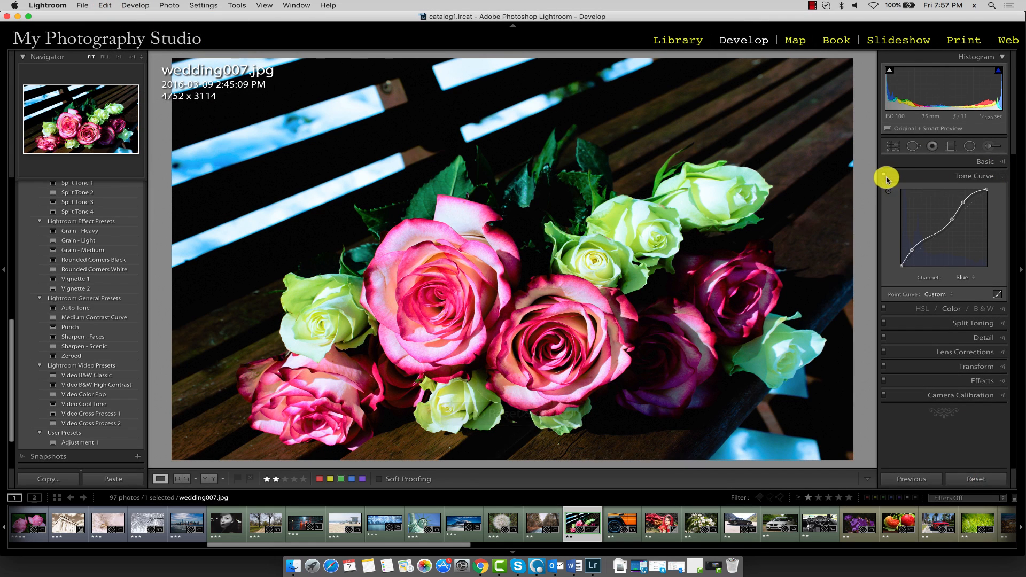
# Step: Switch the Tone Curve adjustments off and on repeatedly to compare the rose photo before and after, leaving them on
pyautogui.click(884, 175)
pyautogui.click(884, 175)
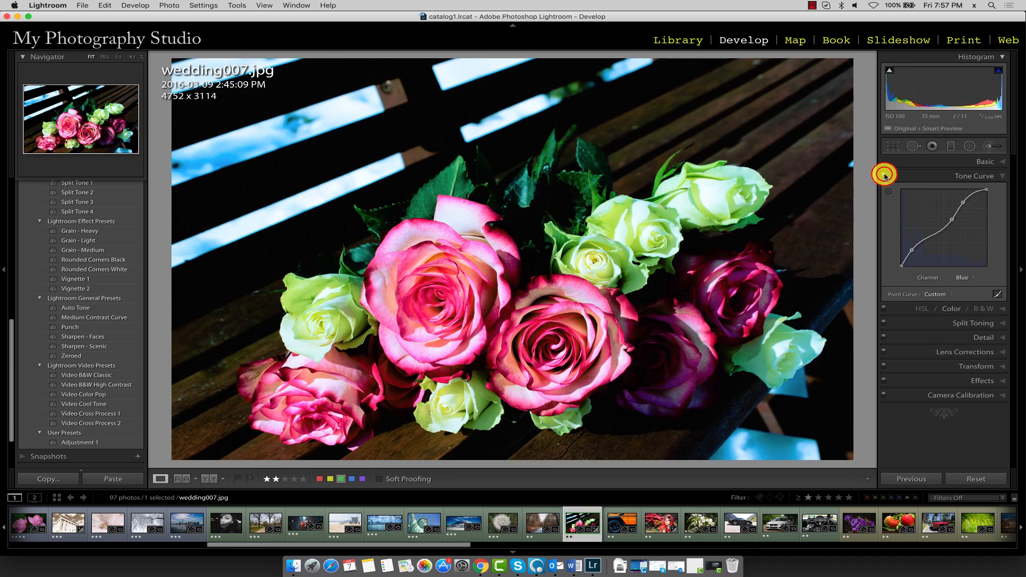
pyautogui.click(884, 176)
pyautogui.click(884, 176)
pyautogui.click(885, 176)
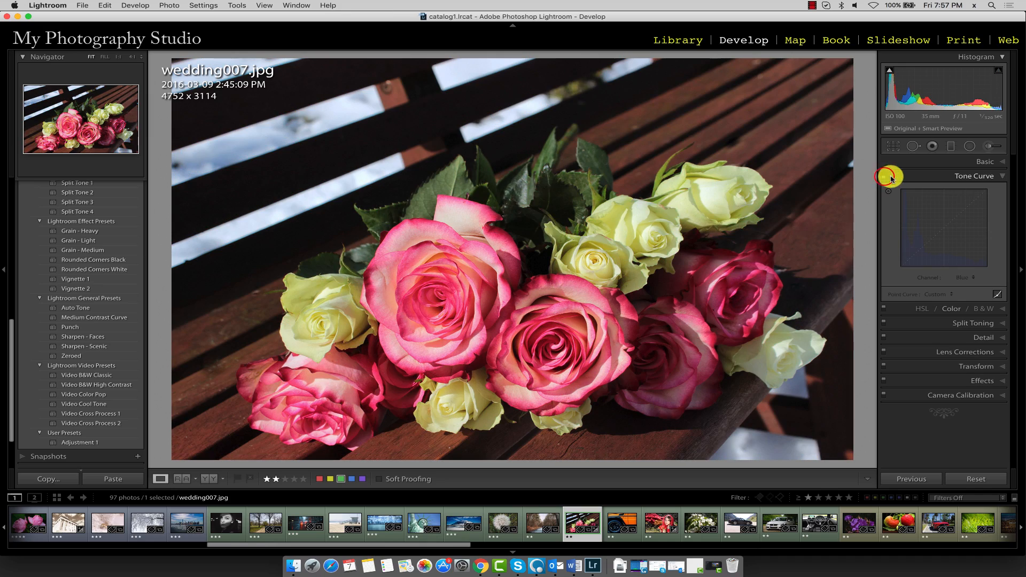
pyautogui.click(885, 176)
pyautogui.click(885, 176)
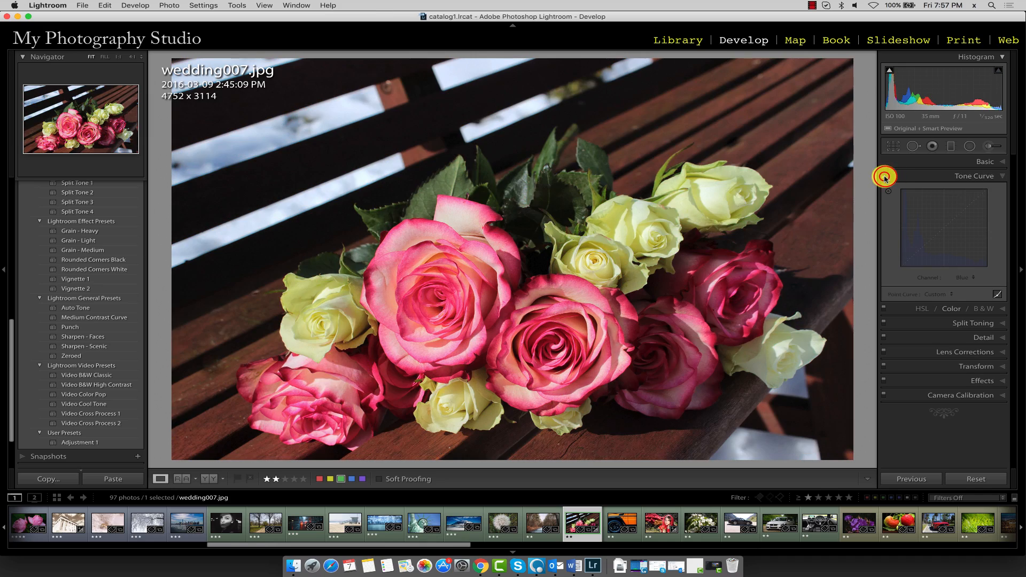
pyautogui.click(885, 177)
pyautogui.click(885, 177)
pyautogui.click(883, 176)
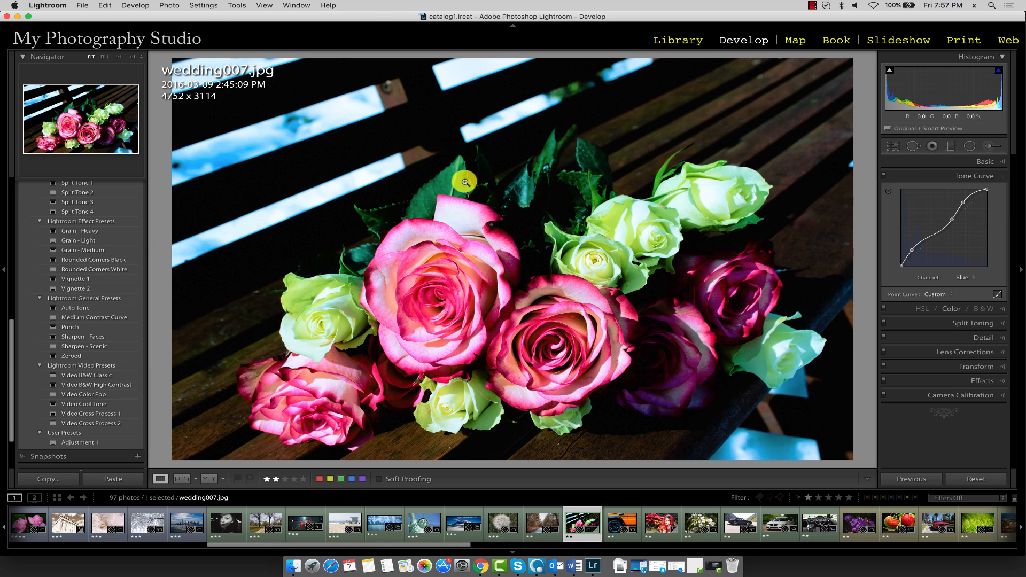
# Step: Reset all develop settings of the rose photo and open the HSL adjustments for hue, saturation and luminance
pyautogui.click(970, 480)
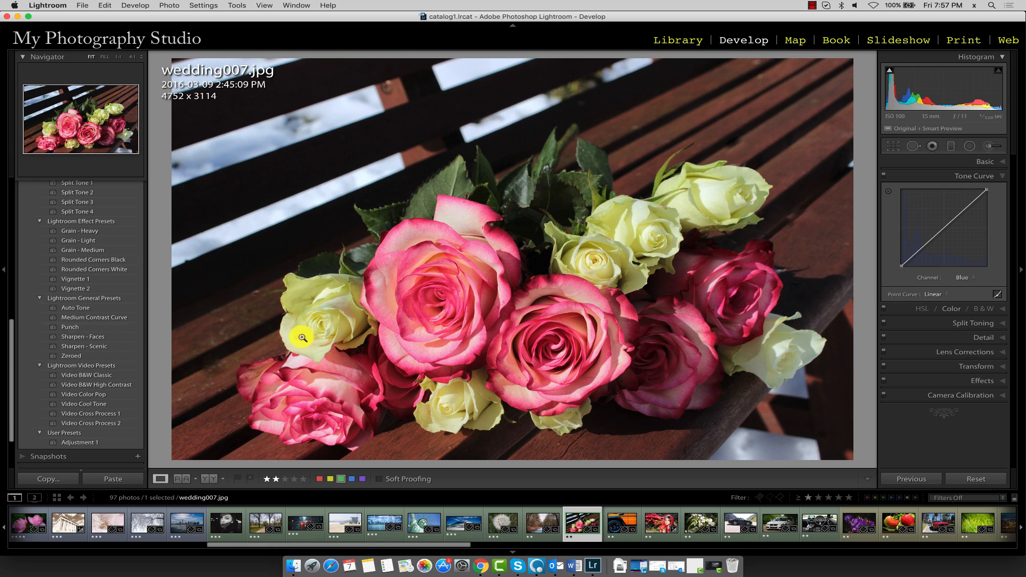
pyautogui.click(922, 309)
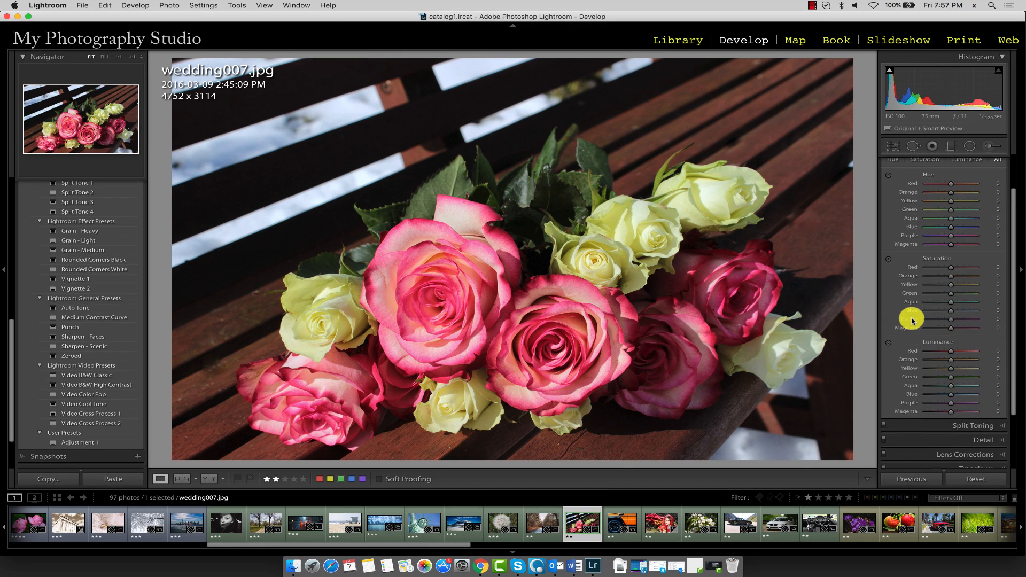